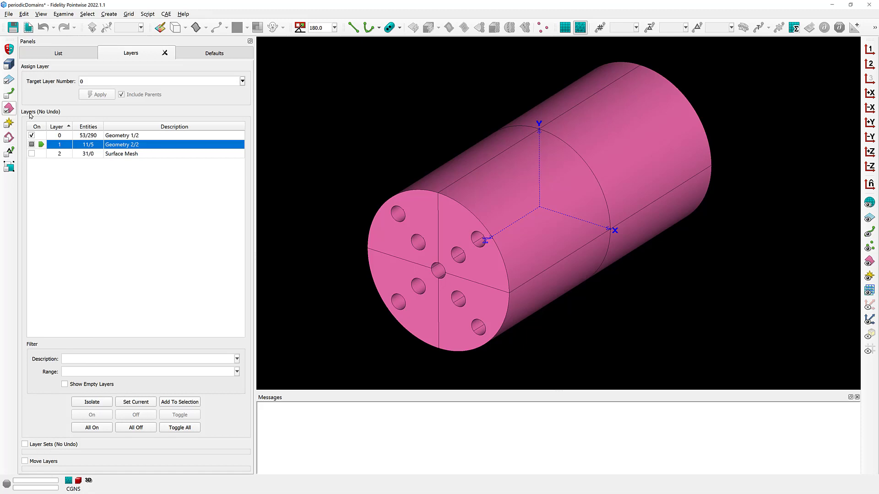
- Turn off layer 0 so only the quarter-cylinder on layer 1 shows, in saved view 2
{"action": "left_click", "coordinate": [656, 129]}
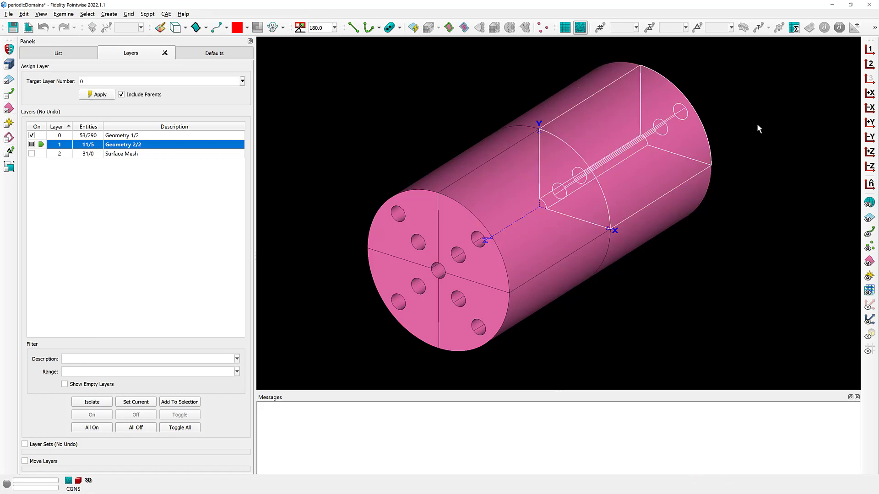
{"action": "double_click", "coordinate": [90, 146]}
{"action": "left_click", "coordinate": [435, 202]}
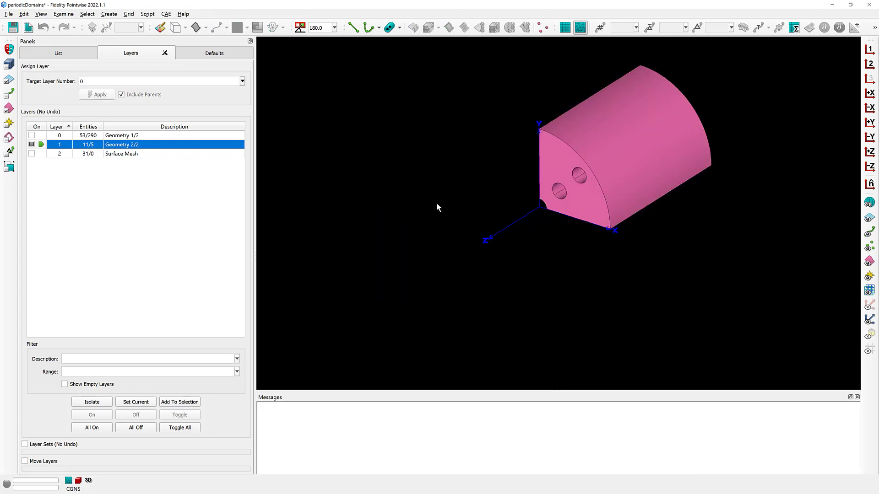
{"action": "key", "text": "2"}
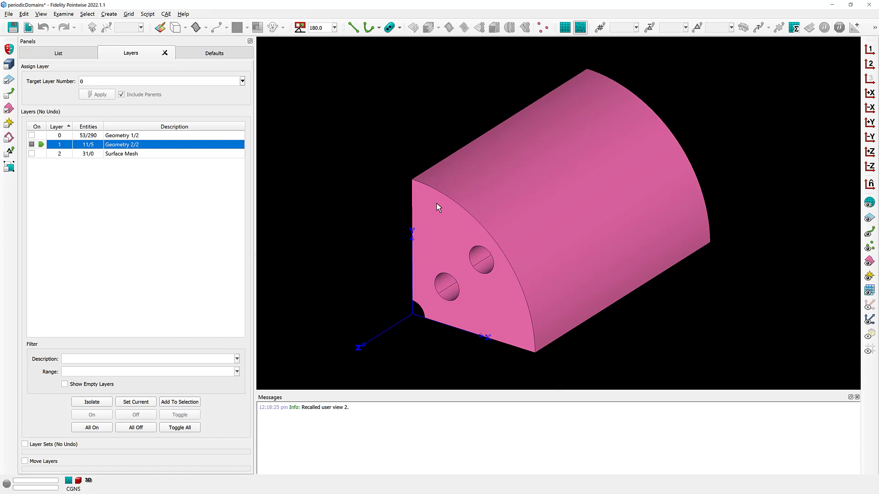
{"action": "right_click_drag", "start_coordinate": [436, 203], "coordinate": [530, 200]}
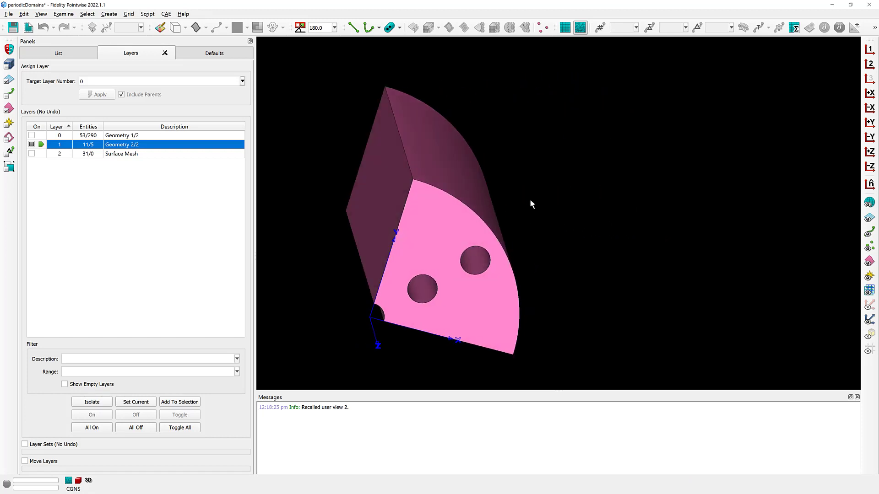
{"action": "left_click", "coordinate": [433, 250]}
{"action": "right_click_drag", "start_coordinate": [433, 249], "coordinate": [511, 214]}
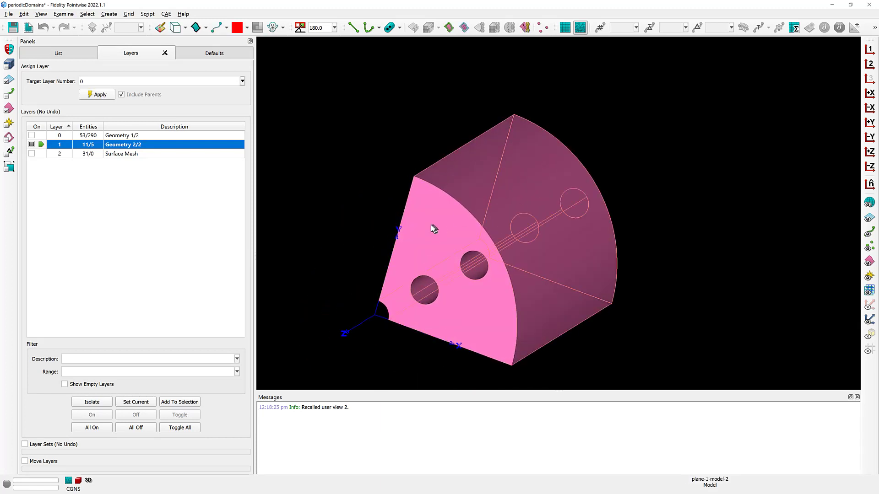
{"action": "right_click_drag", "start_coordinate": [434, 229], "coordinate": [476, 278]}
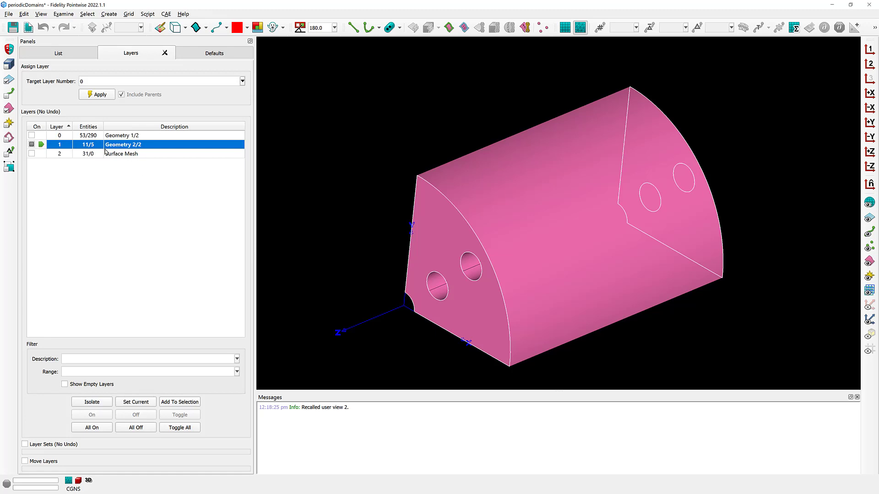
{"action": "double_click", "coordinate": [90, 156]}
- In saved view 2, inspect the flat side and holed end surface-mesh domains
{"action": "key", "text": "ctrl+2"}
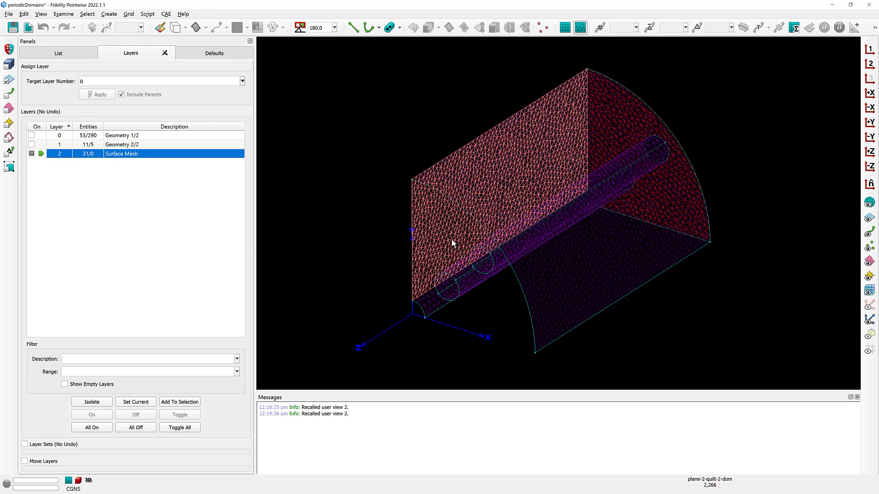
{"action": "left_click", "coordinate": [435, 237]}
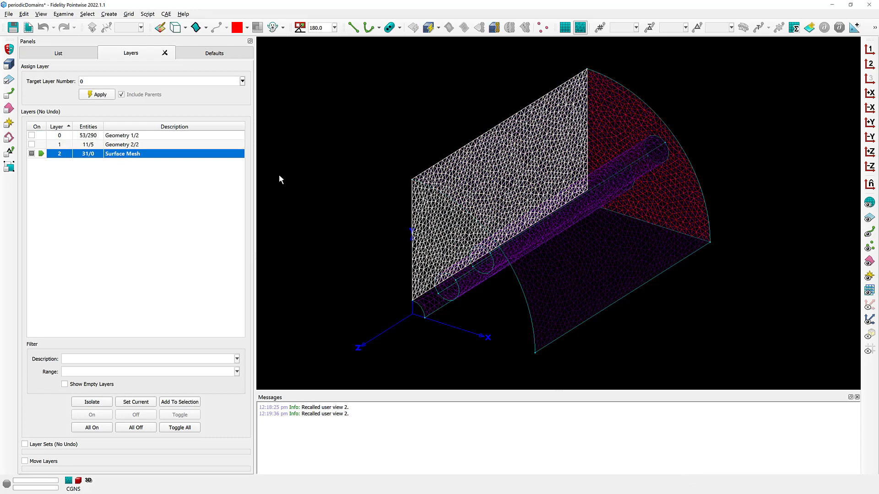
{"action": "left_click", "coordinate": [280, 179]}
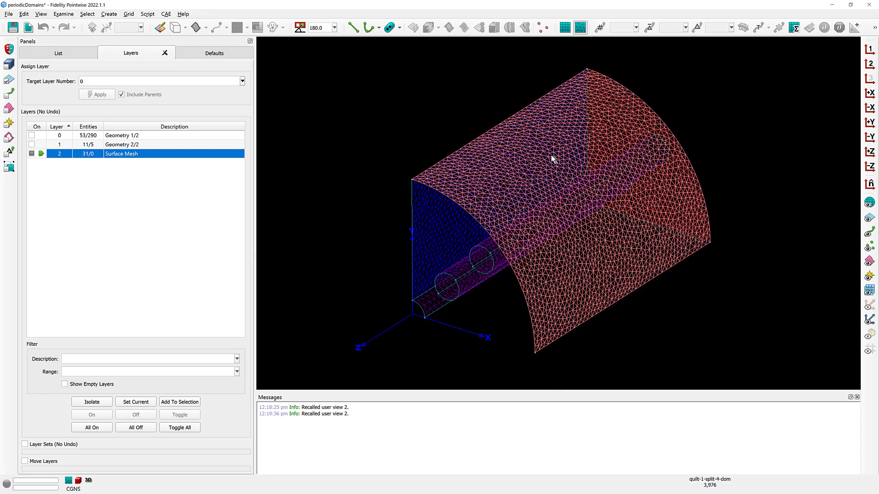
{"action": "left_click", "coordinate": [625, 120]}
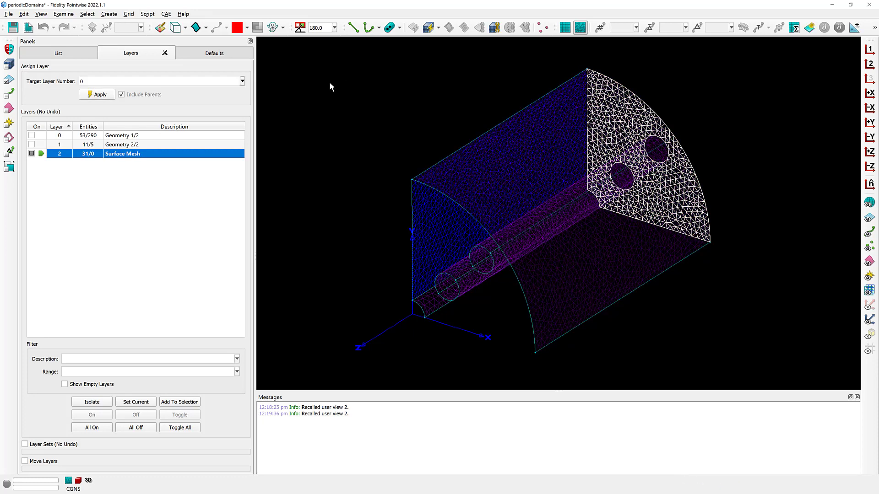
{"action": "left_click", "coordinate": [330, 84]}
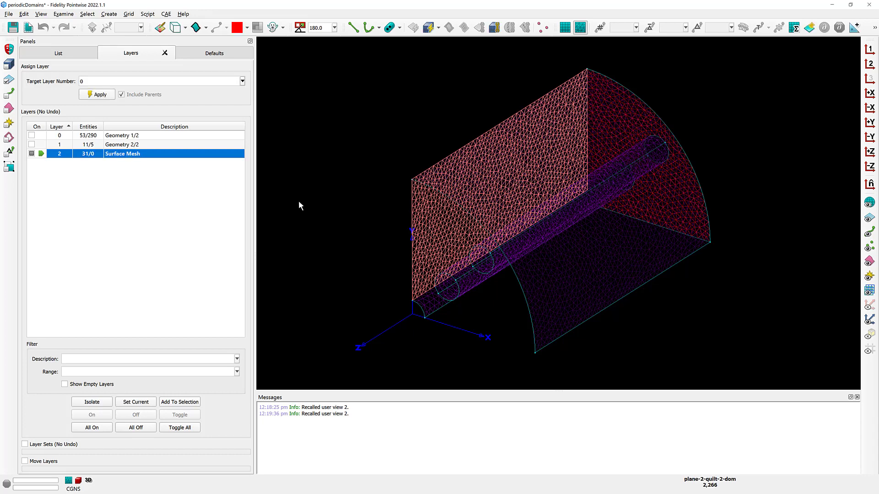
{"action": "left_click", "coordinate": [108, 14]}
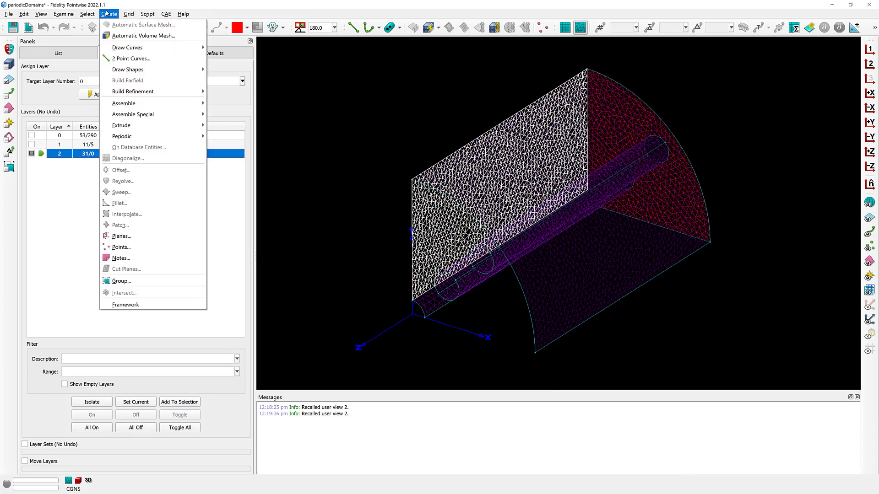
- Create a rotational periodic copy of the flat side domain at -90° about Z through 0 0 0
{"action": "mouse_move", "coordinate": [129, 140]}
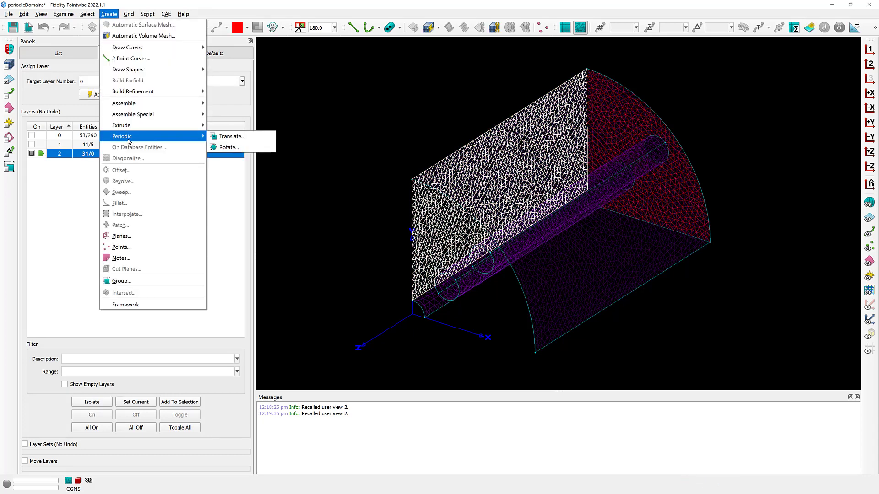
{"action": "left_click", "coordinate": [262, 150]}
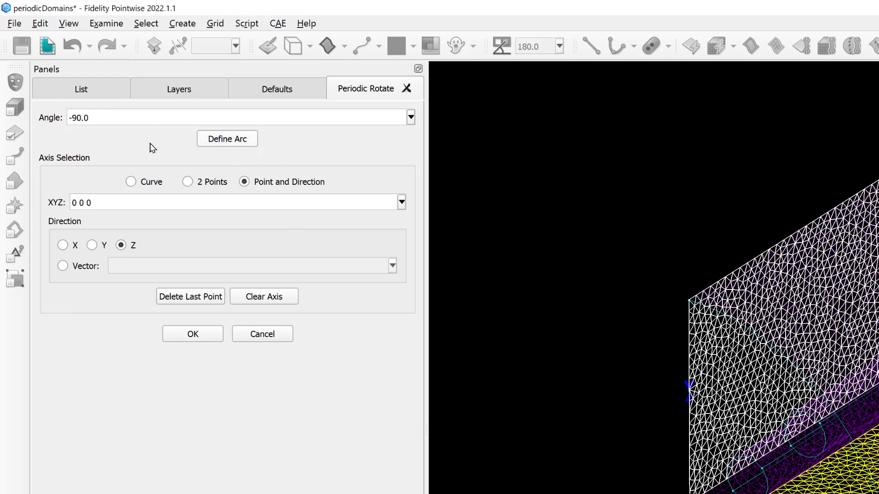
{"action": "left_click_drag", "start_coordinate": [98, 117], "coordinate": [69, 119]}
{"action": "left_click", "coordinate": [197, 199]}
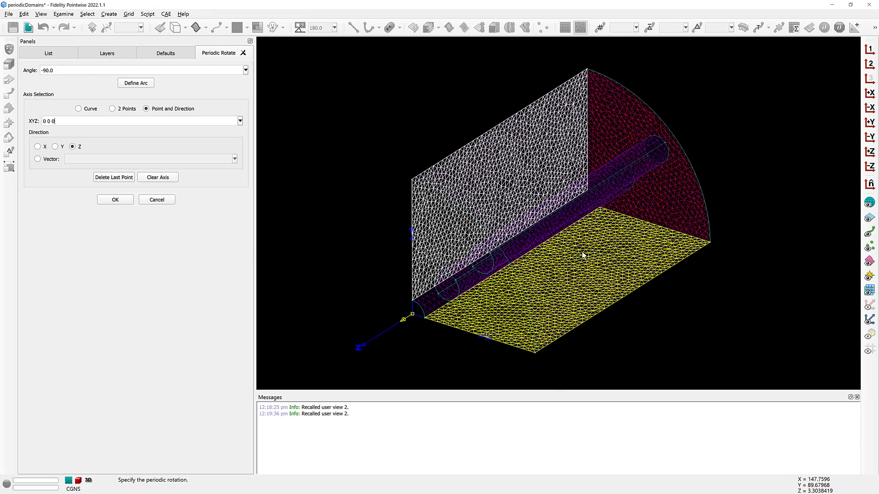
{"action": "left_click", "coordinate": [116, 199]}
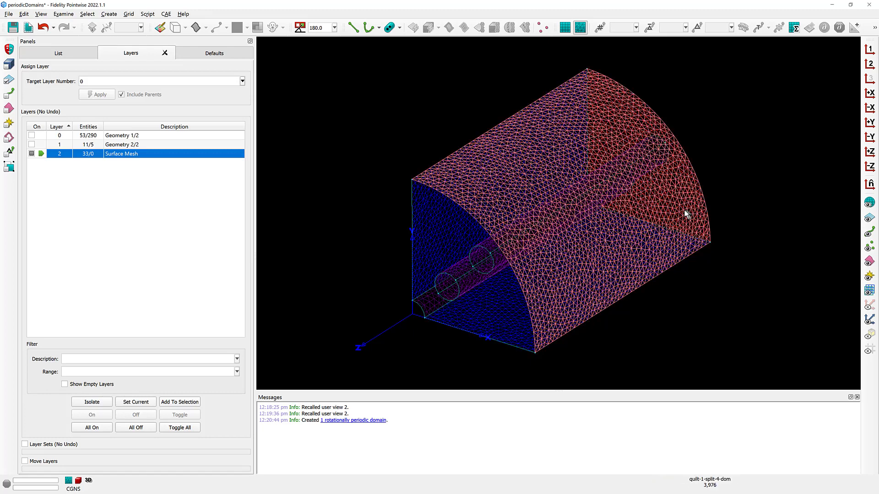
- Select the holed end domain and start a translational periodic copy
{"action": "left_click", "coordinate": [684, 209]}
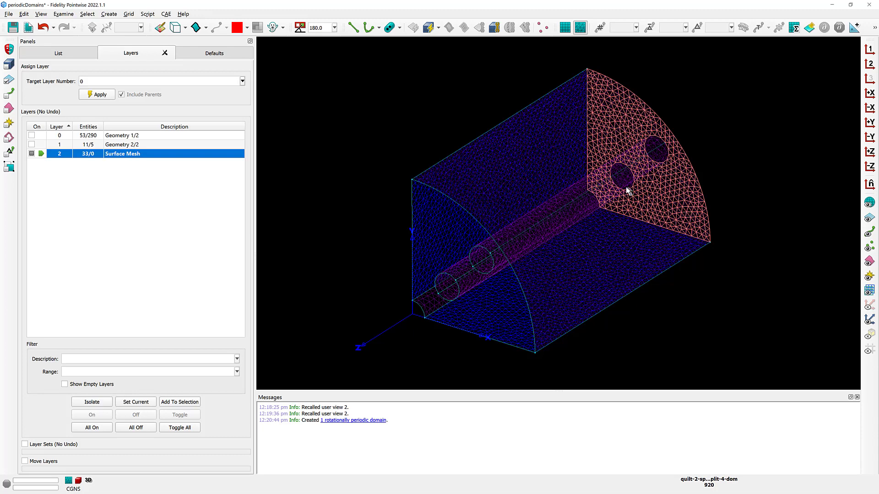
{"action": "left_click", "coordinate": [109, 14]}
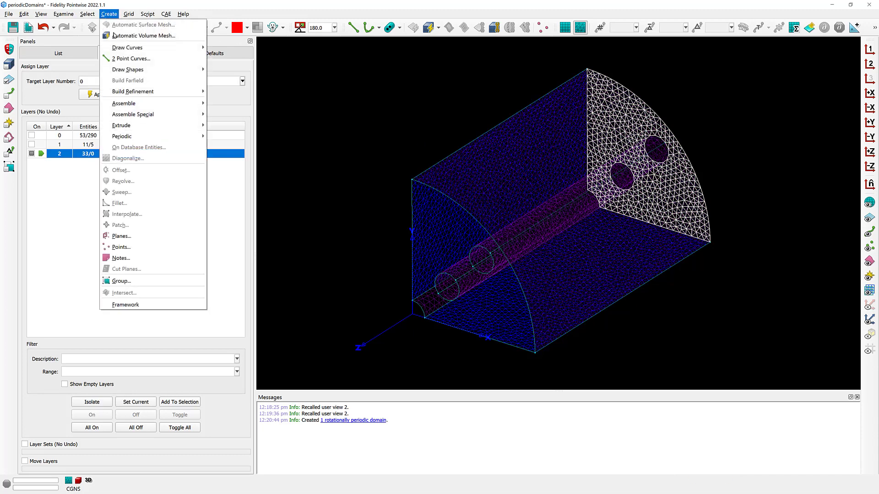
{"action": "mouse_move", "coordinate": [158, 136]}
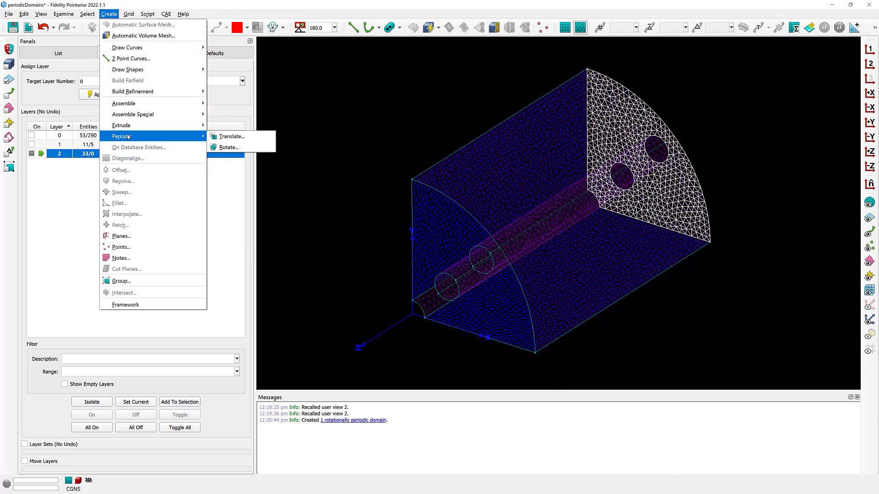
{"action": "left_click", "coordinate": [258, 137]}
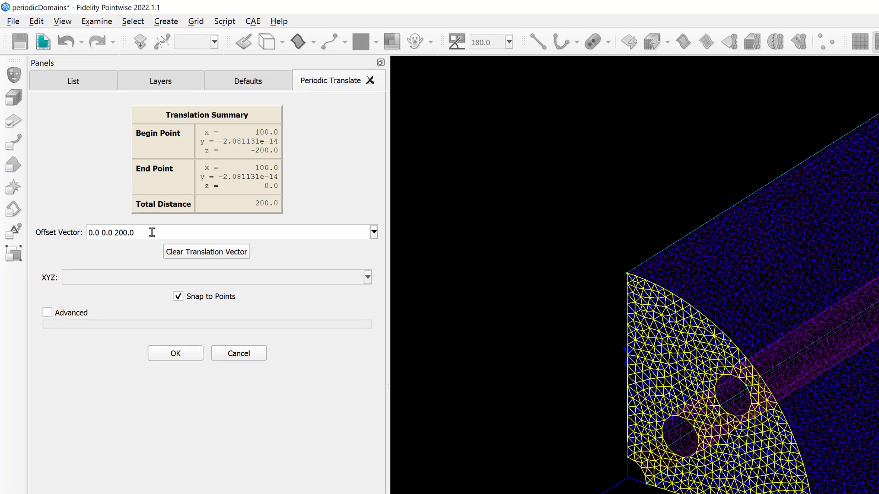
- Define the 0 0 200 offset from the far corner to the near corner point and confirm
{"action": "left_click_drag", "start_coordinate": [134, 233], "coordinate": [70, 229]}
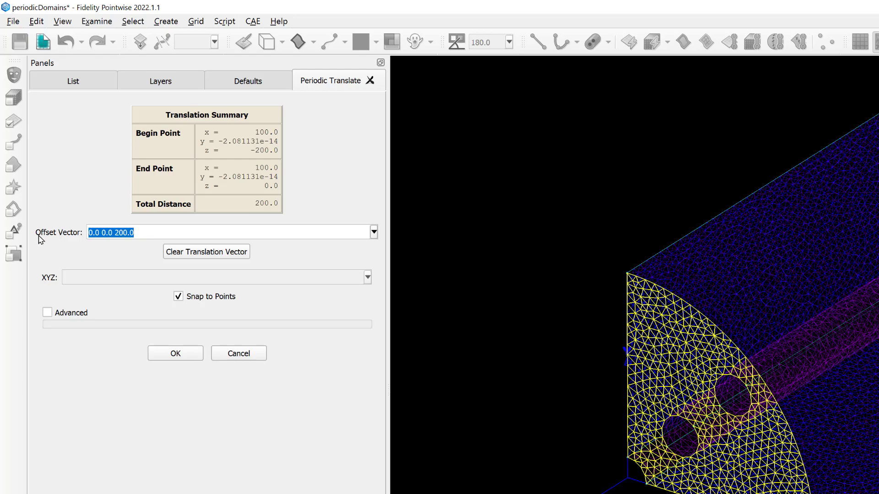
{"action": "left_click", "coordinate": [172, 252]}
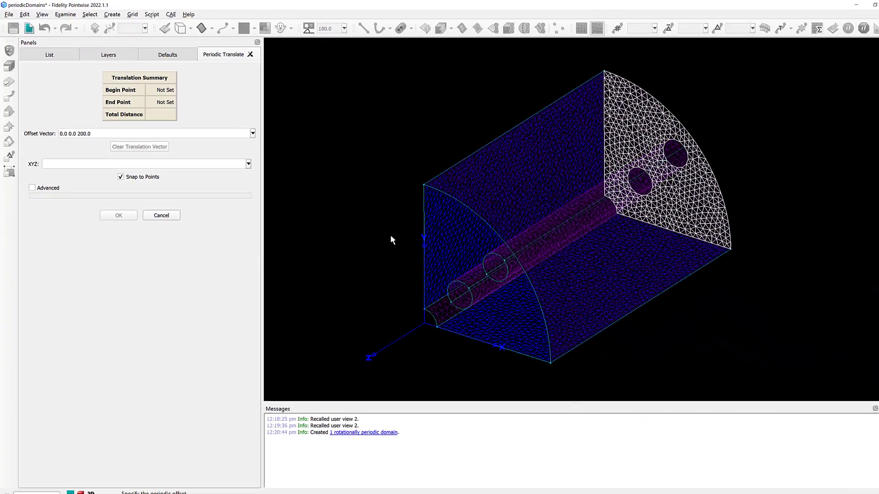
{"action": "scroll", "coordinate": [721, 234], "scroll_direction": "up", "scroll_amount": 5}
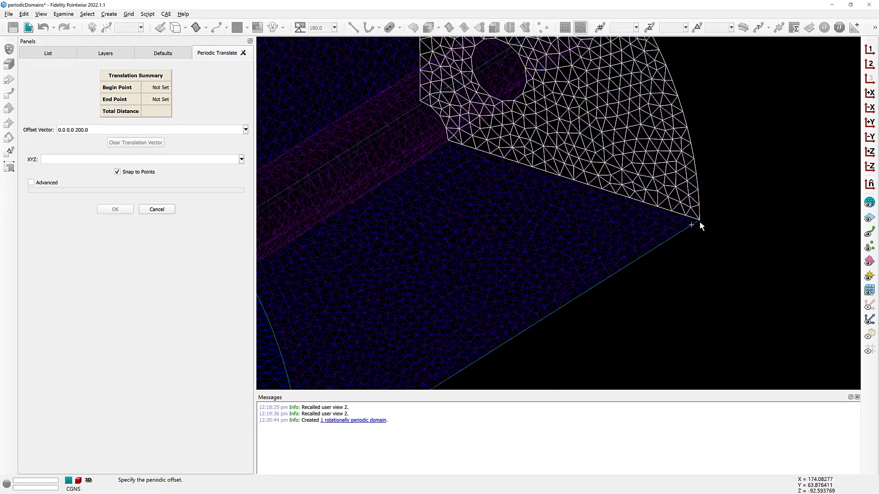
{"action": "scroll", "coordinate": [687, 201], "scroll_direction": "up", "scroll_amount": 3}
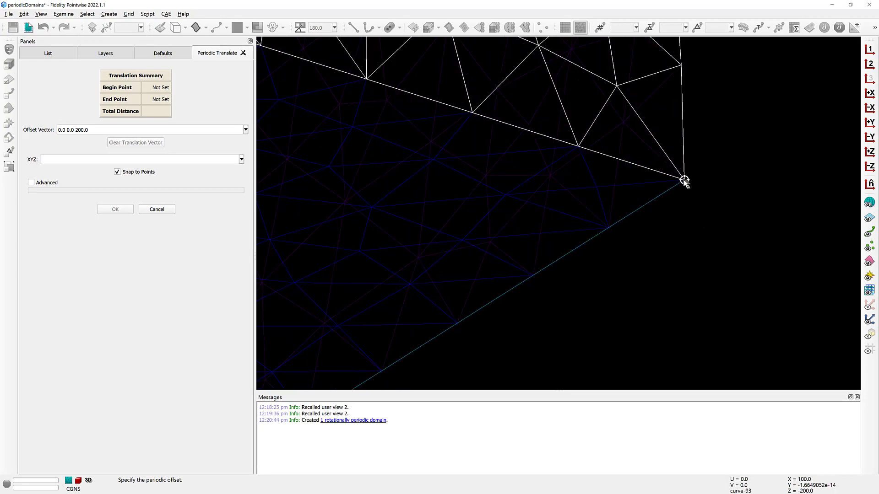
{"action": "left_click", "coordinate": [683, 181]}
{"action": "scroll", "coordinate": [712, 166], "scroll_direction": "down", "scroll_amount": 6}
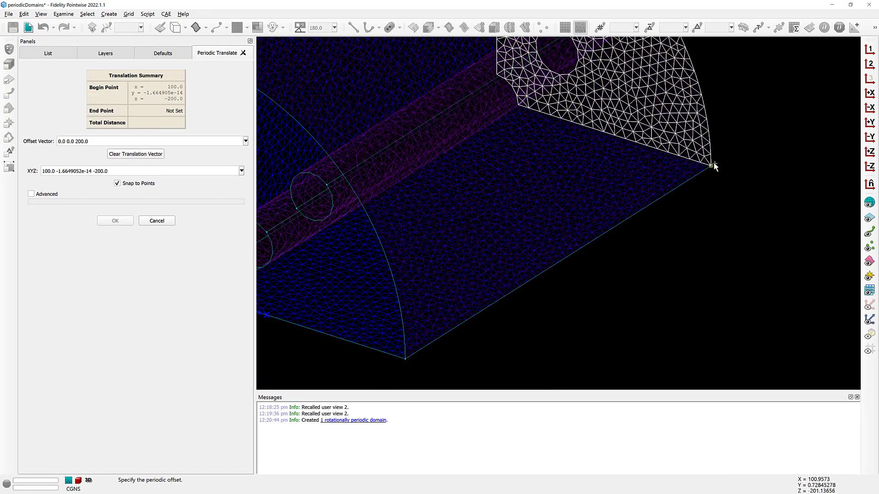
{"action": "scroll", "coordinate": [512, 292], "scroll_direction": "up", "scroll_amount": 7}
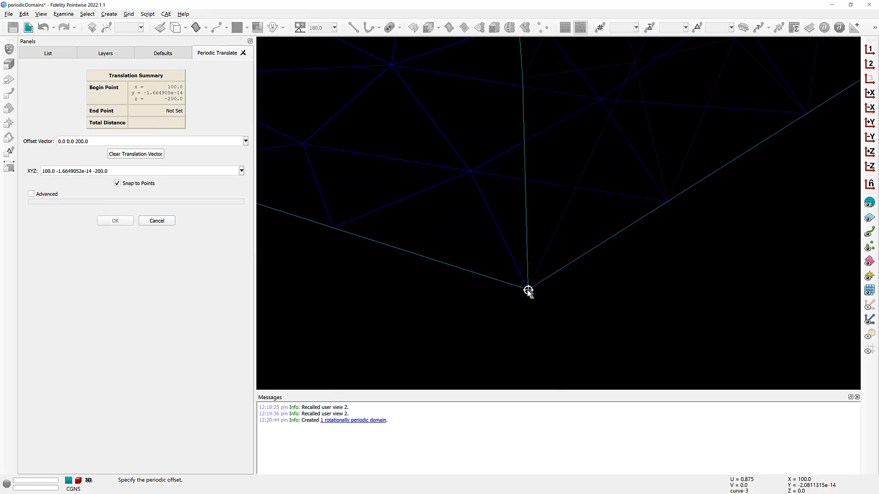
{"action": "left_click", "coordinate": [527, 290]}
{"action": "scroll", "coordinate": [528, 320], "scroll_direction": "down", "scroll_amount": 7}
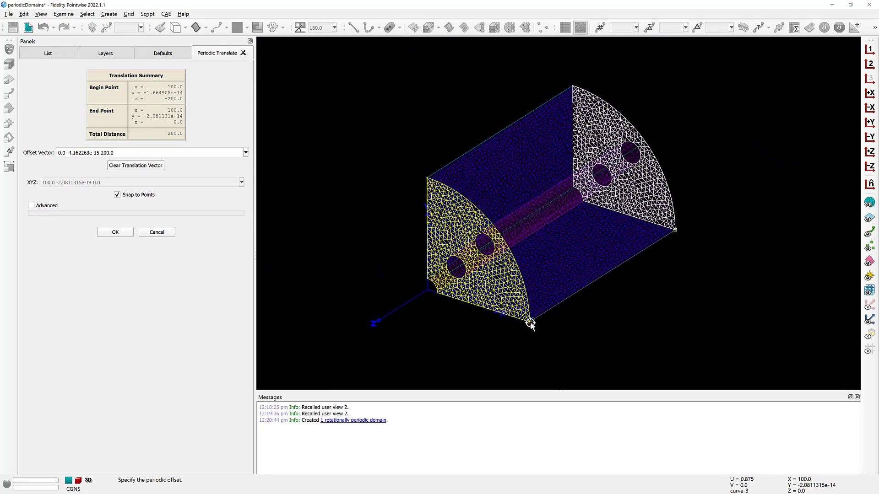
{"action": "scroll", "coordinate": [530, 324], "scroll_direction": "up", "scroll_amount": 3}
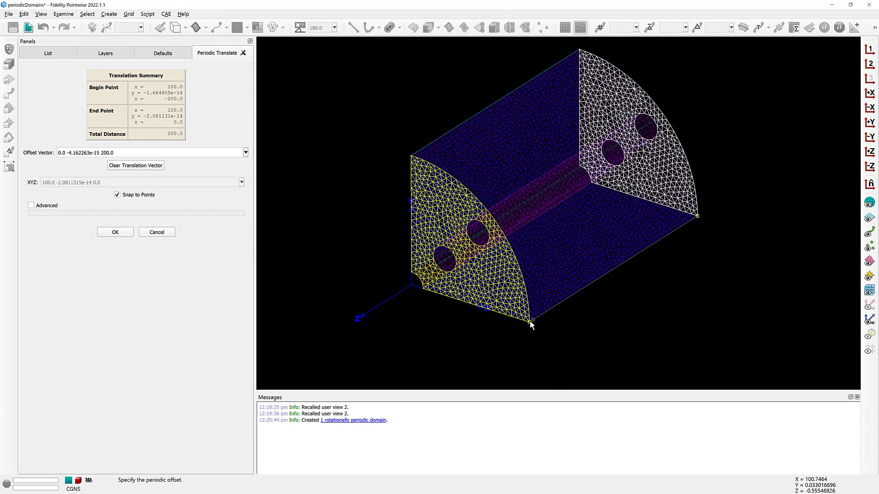
{"action": "left_click", "coordinate": [117, 232]}
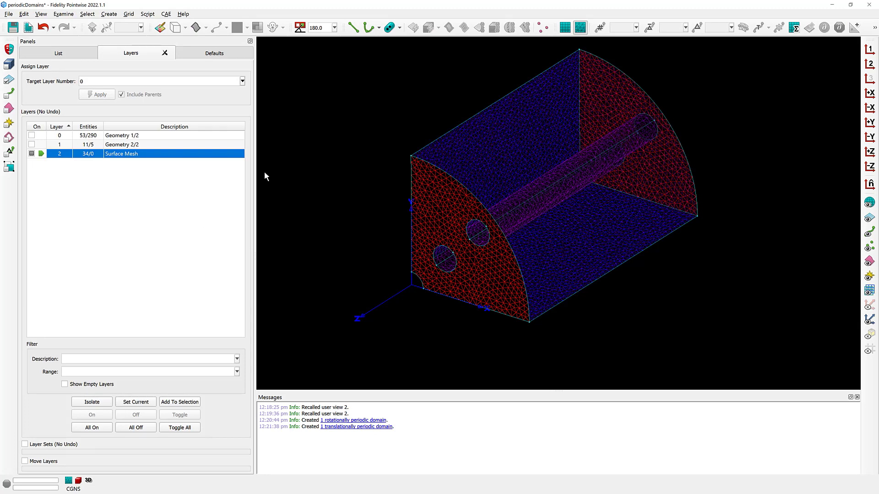
- In the expanded Domains list, select dom-1 and its periodic partner plane-2-quilt-2-dom
{"action": "left_click", "coordinate": [73, 55]}
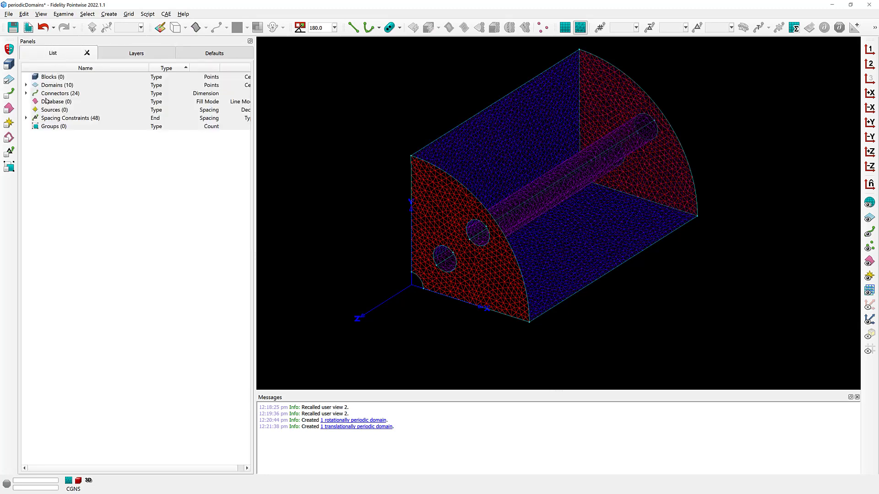
{"action": "left_click", "coordinate": [26, 85]}
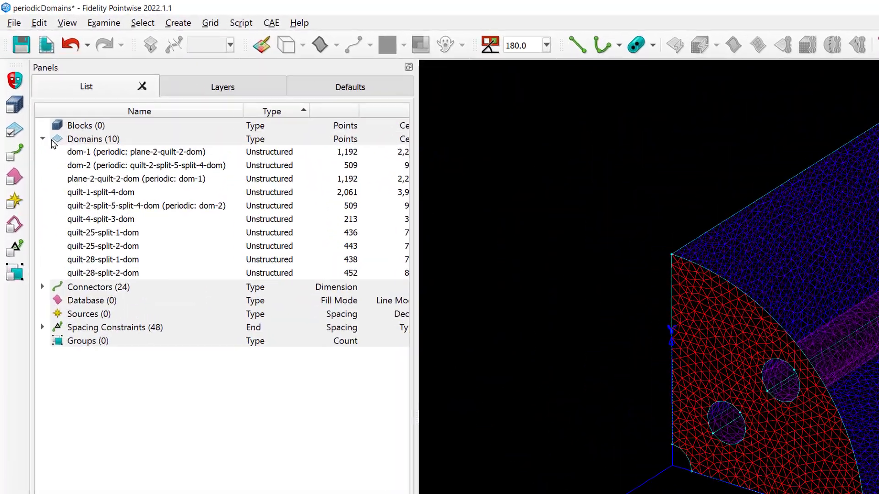
{"action": "left_click", "coordinate": [109, 154]}
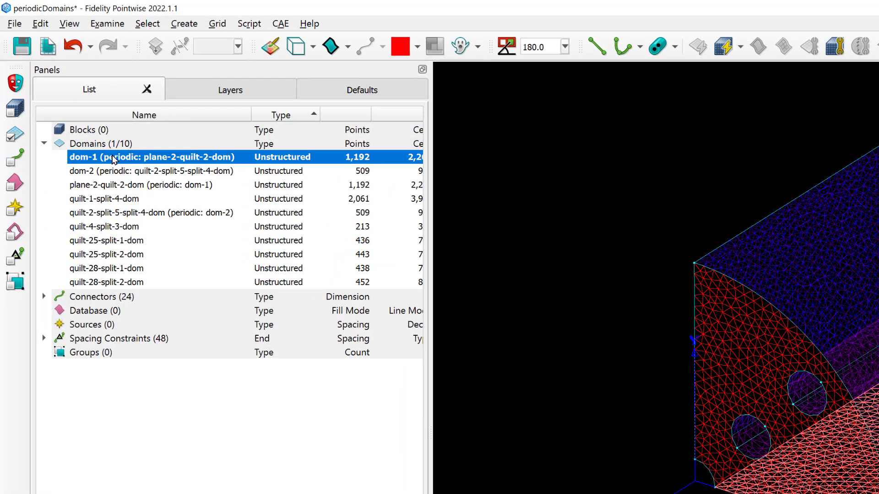
{"action": "left_click", "coordinate": [838, 219]}
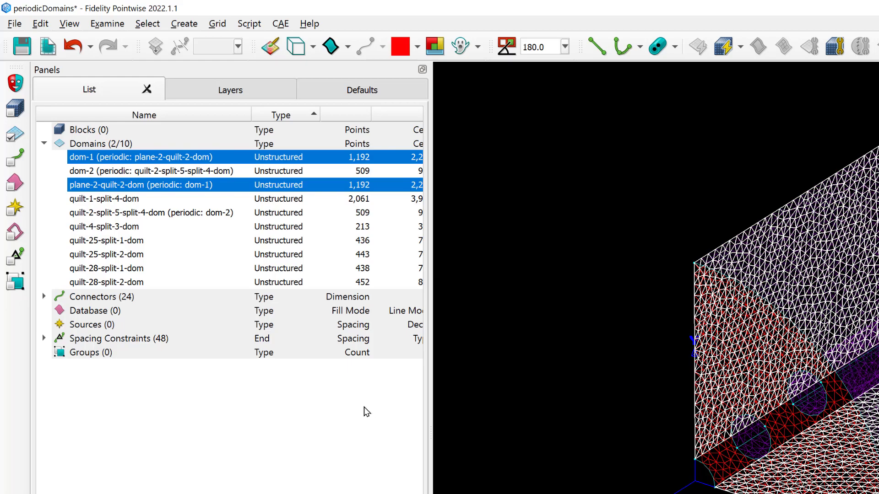
{"action": "left_click", "coordinate": [607, 369]}
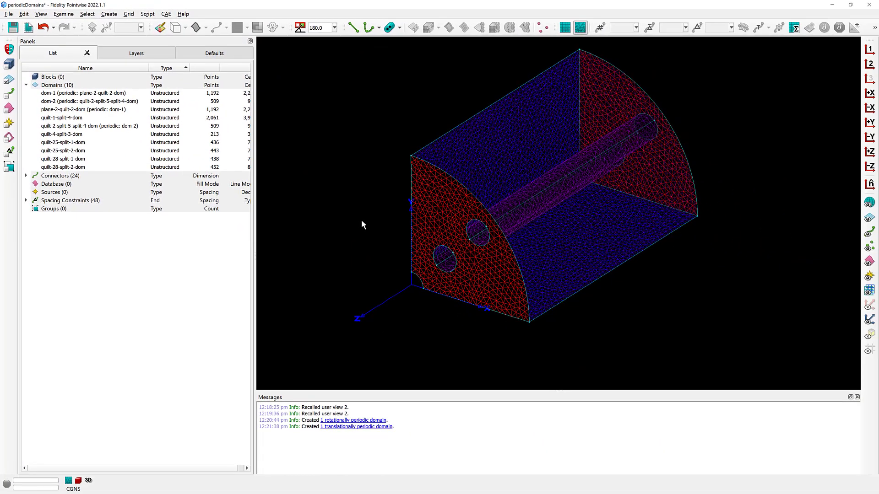
- Run Grid > Merge to confirm all 24 connectors are manifold, then select all ten domains
{"action": "left_click", "coordinate": [133, 14]}
{"action": "left_click", "coordinate": [154, 113]}
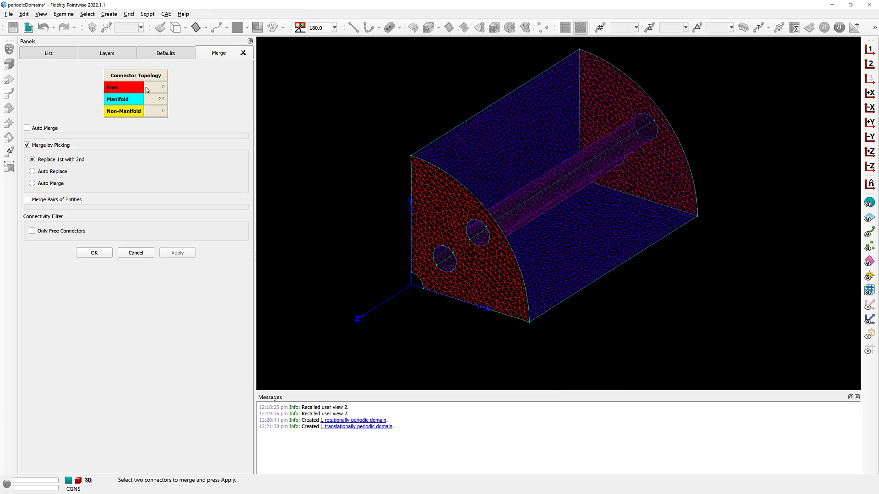
{"action": "left_click", "coordinate": [94, 254]}
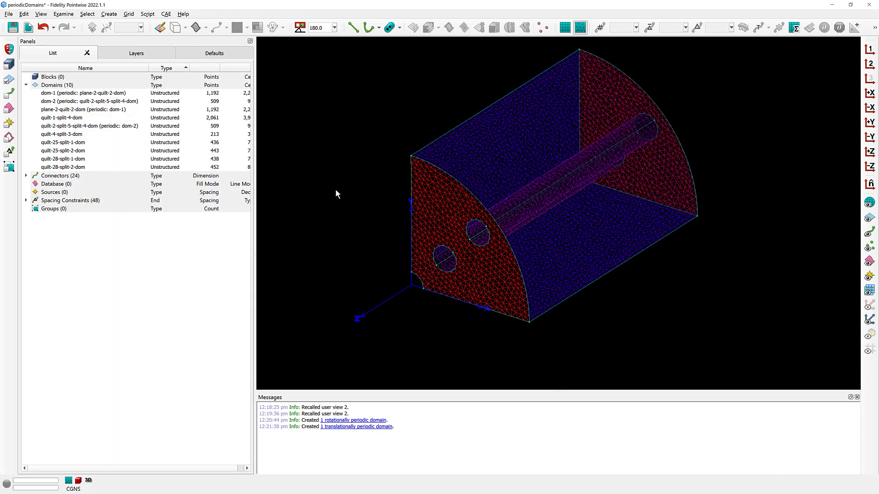
{"action": "key", "text": "ctrl+d"}
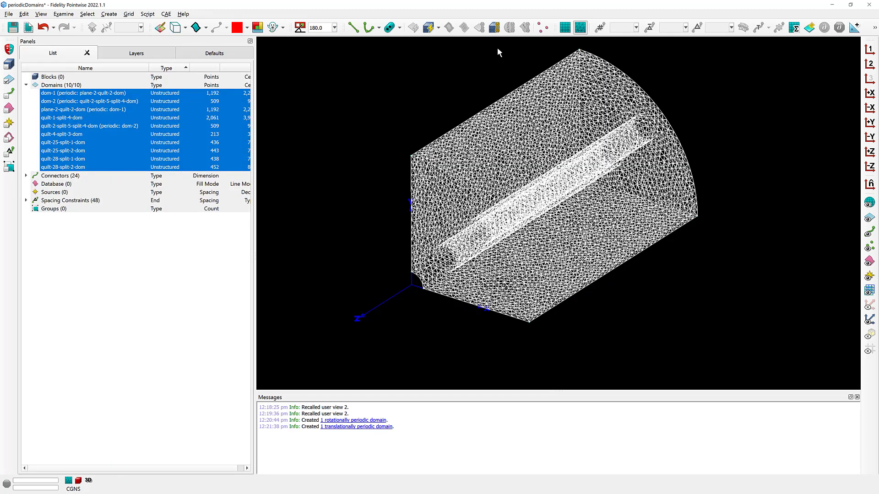
- Assemble one unstructured block from the ten selected domains and select it
{"action": "left_click", "coordinate": [497, 28]}
{"action": "left_click", "coordinate": [7, 66]}
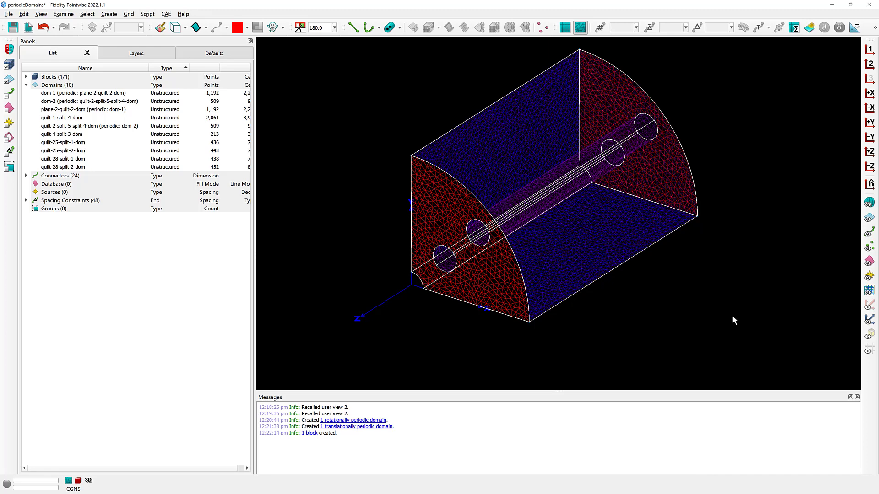
{"action": "scroll", "coordinate": [731, 315], "scroll_direction": "down", "scroll_amount": 3}
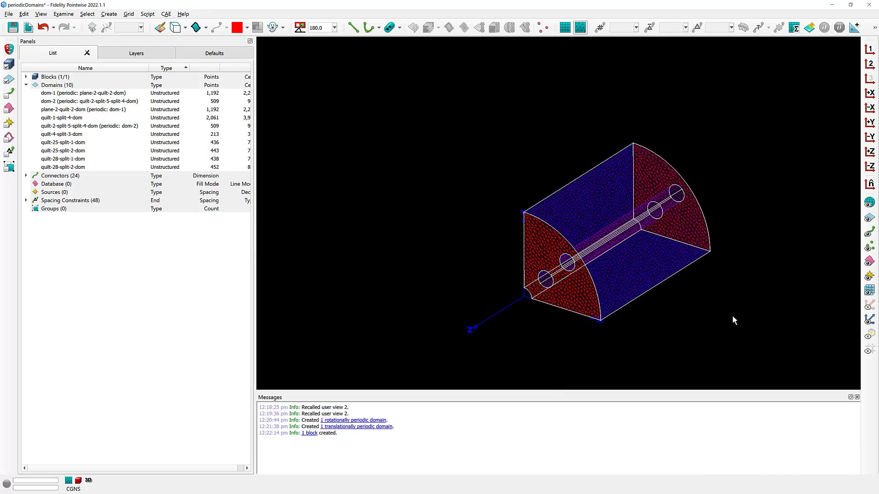
{"action": "key", "text": "ctrl+1"}
- Paste a 180°-rotated copy, join it with the original, then copy and paste the half-cylinder
{"action": "key", "text": "ctrl+c"}
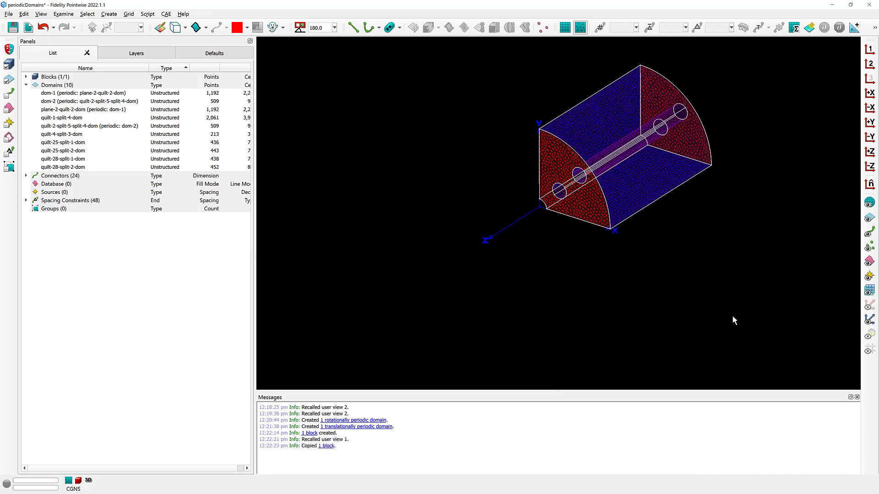
{"action": "key", "text": "ctrl+v"}
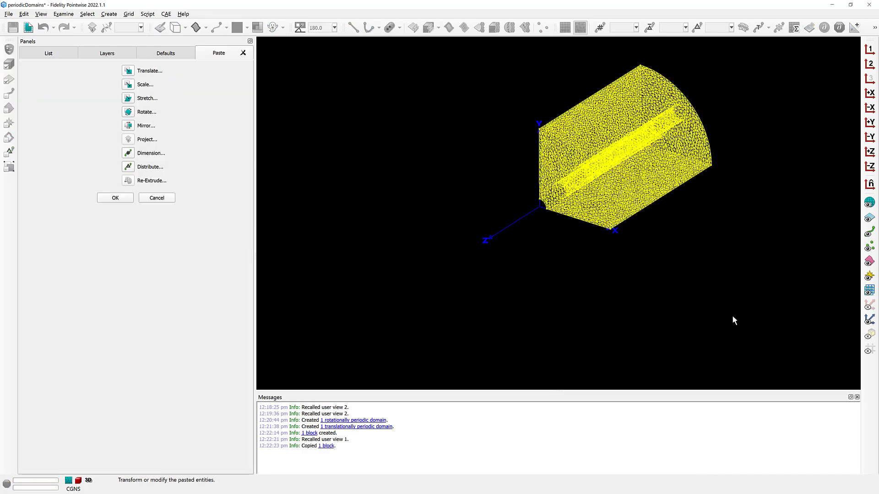
{"action": "left_click", "coordinate": [130, 113]}
{"action": "left_click", "coordinate": [121, 200]}
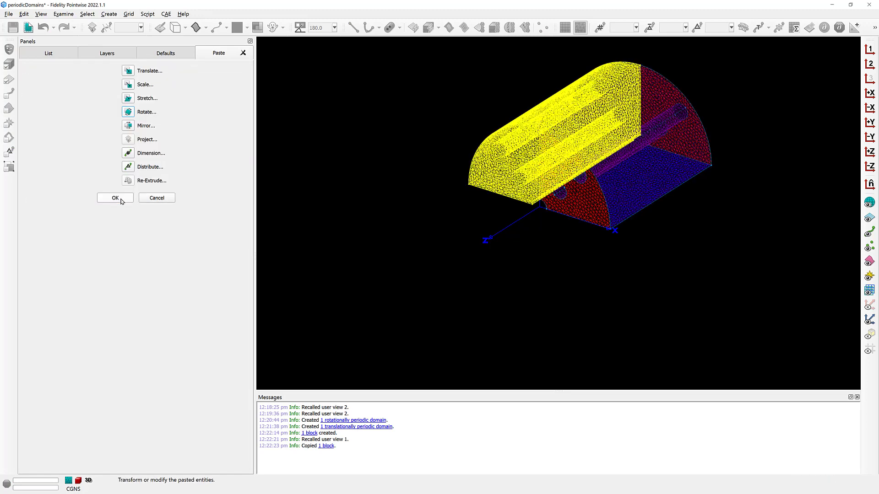
{"action": "left_click", "coordinate": [119, 199]}
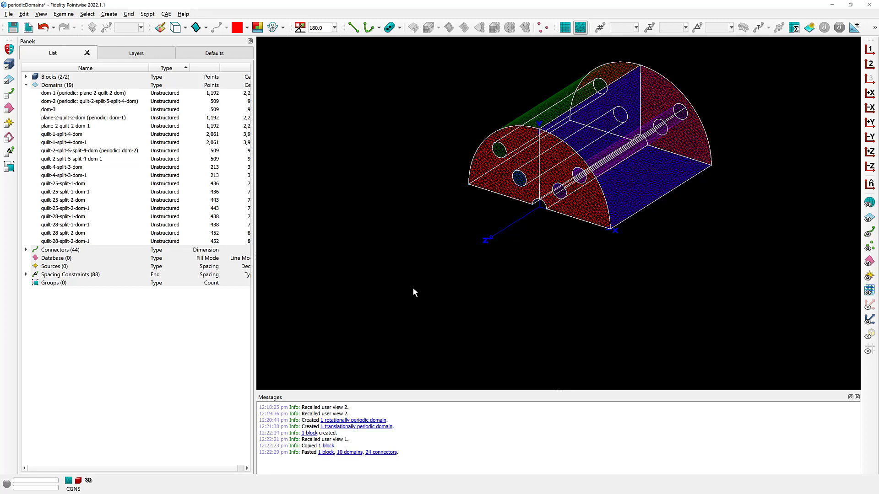
{"action": "key", "text": "ctrl+j"}
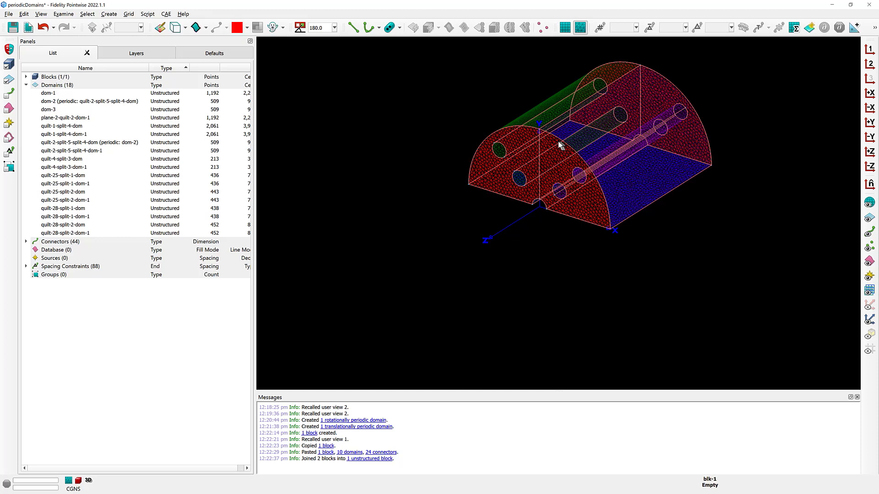
{"action": "key", "text": "ctrl+c"}
{"action": "key", "text": "ctrl+v"}
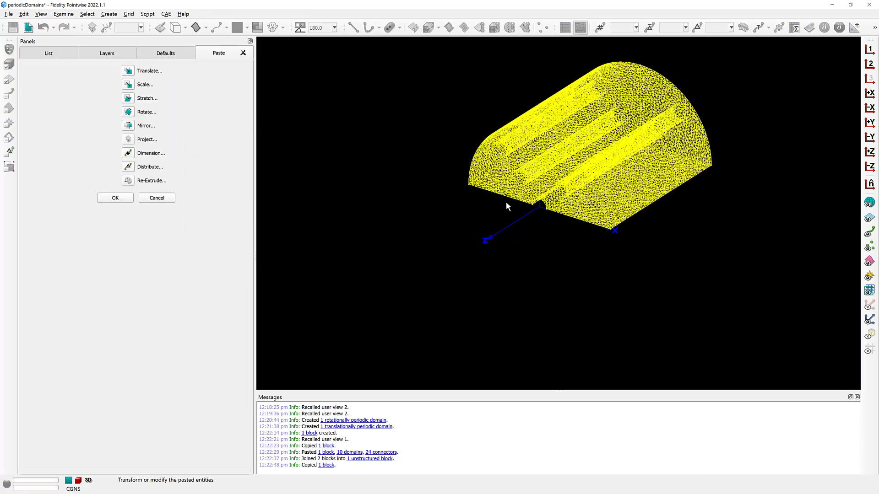
- Translate the pasted half-cylinder 0 0 200 and join both blocks into one
{"action": "left_click", "coordinate": [128, 71]}
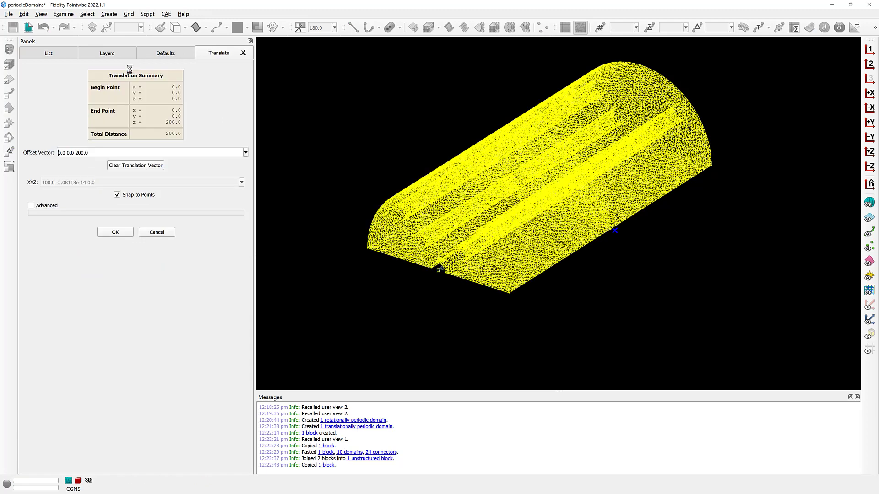
{"action": "left_click", "coordinate": [115, 232]}
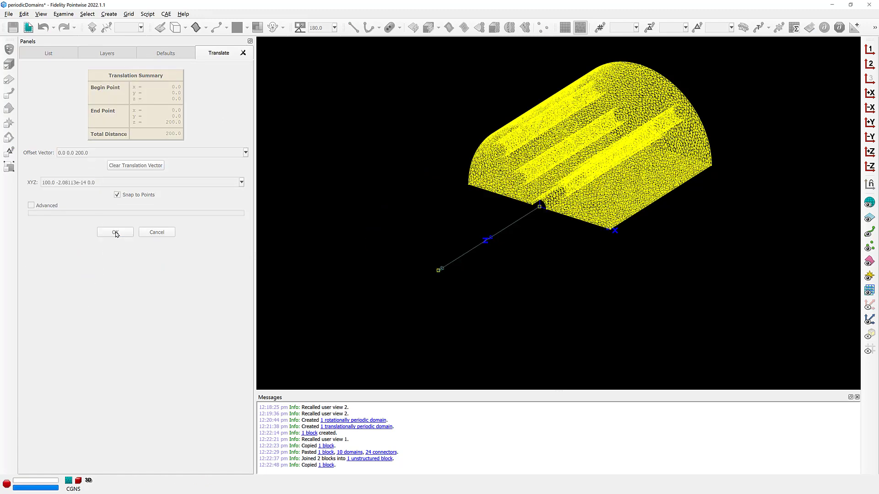
{"action": "left_click", "coordinate": [120, 198]}
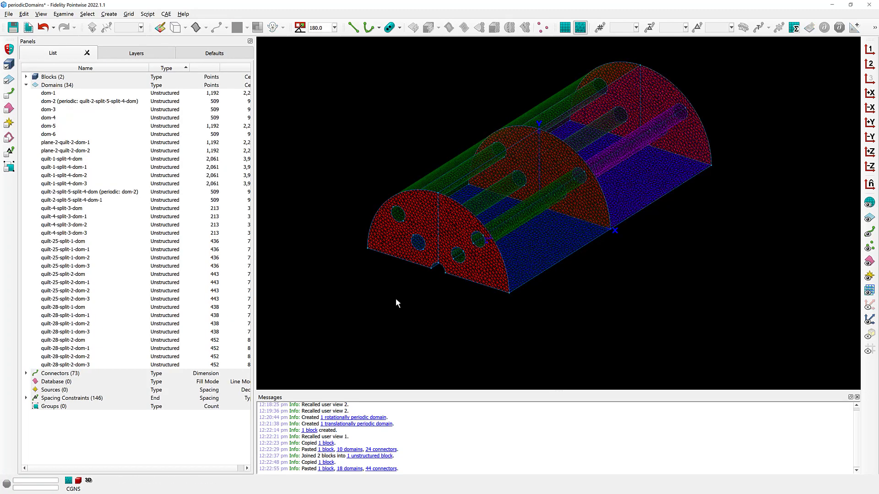
{"action": "key", "text": "ctrl+a"}
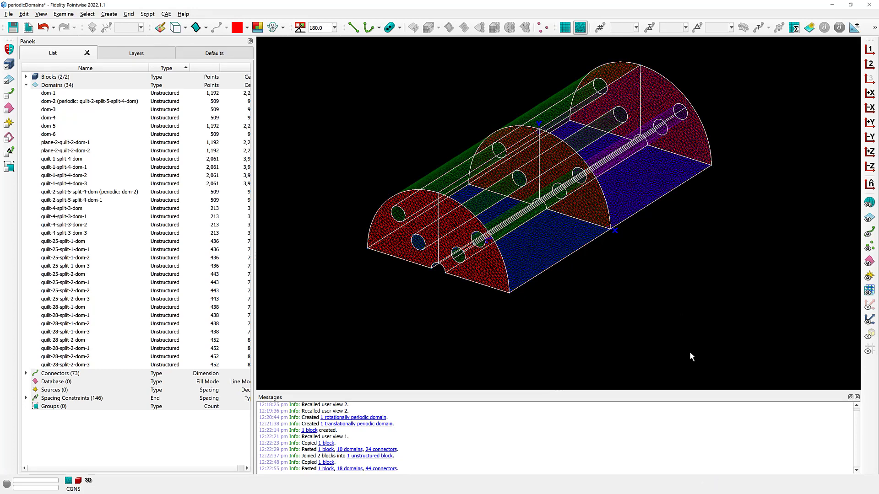
{"action": "key", "text": "ctrl+j"}
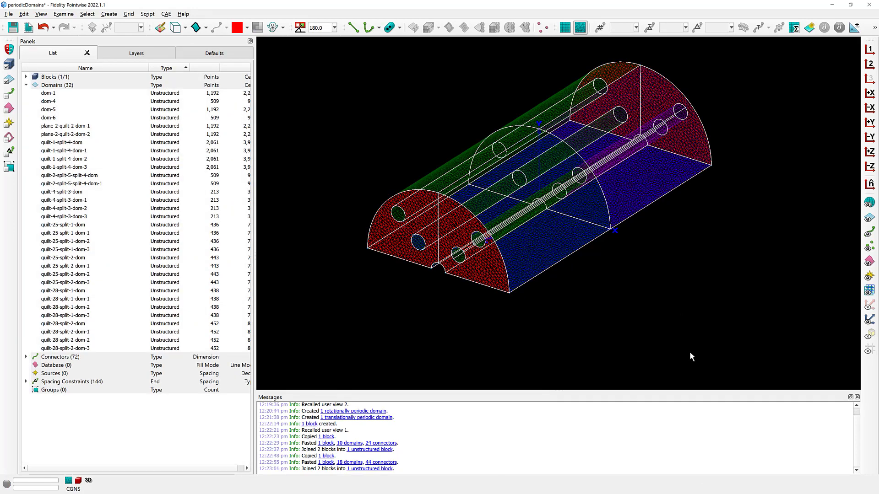
- Paste a copy mirrored about constant Y = 0.0 and join both halves into a full cylinder
{"action": "key", "text": "ctrl+a"}
{"action": "key", "text": "ctrl+c"}
{"action": "key", "text": "ctrl+v"}
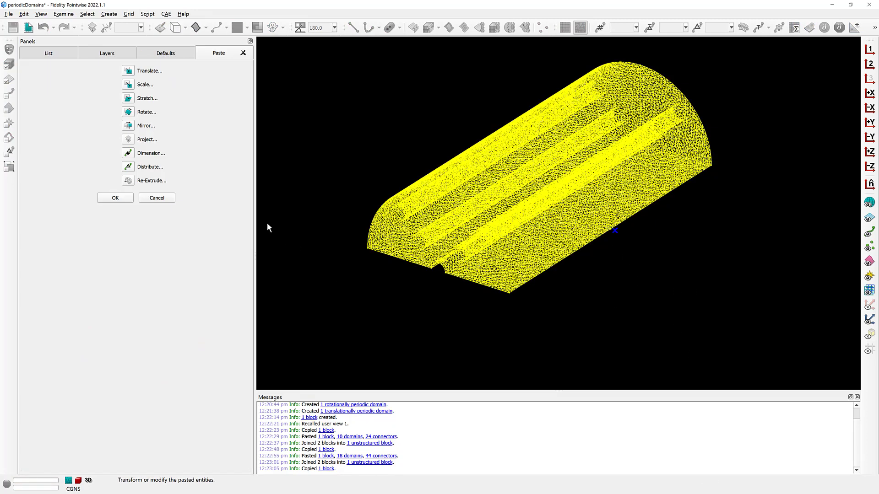
{"action": "left_click", "coordinate": [130, 126]}
{"action": "left_click", "coordinate": [123, 210]}
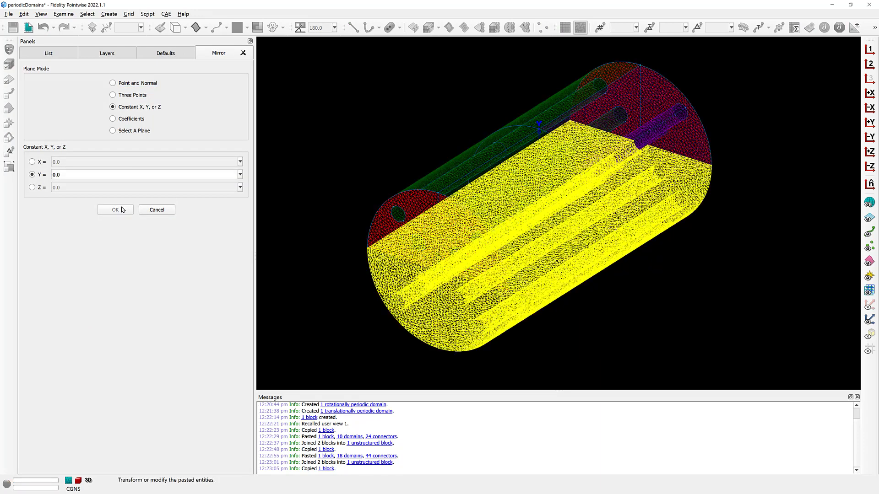
{"action": "left_click", "coordinate": [117, 199]}
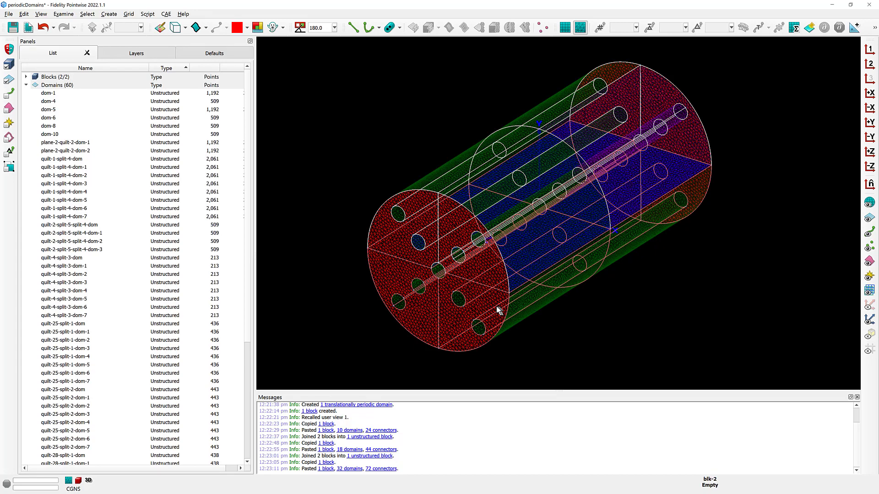
{"action": "key", "text": "ctrl+j"}
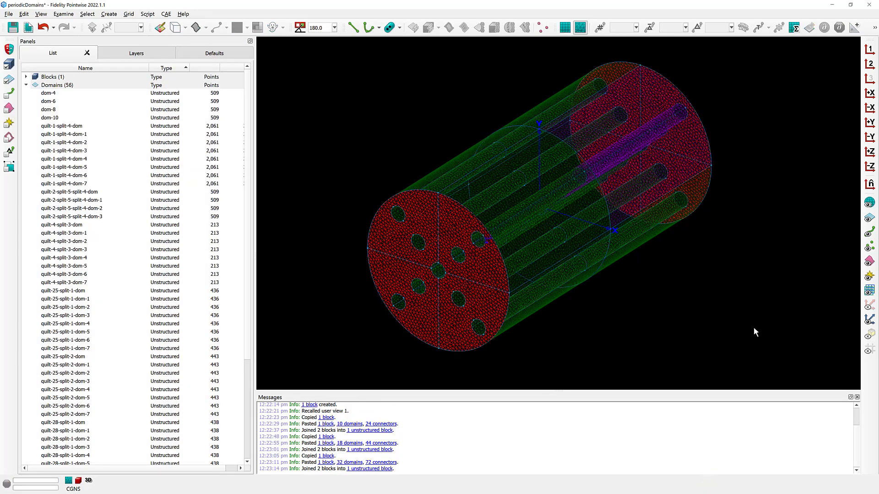